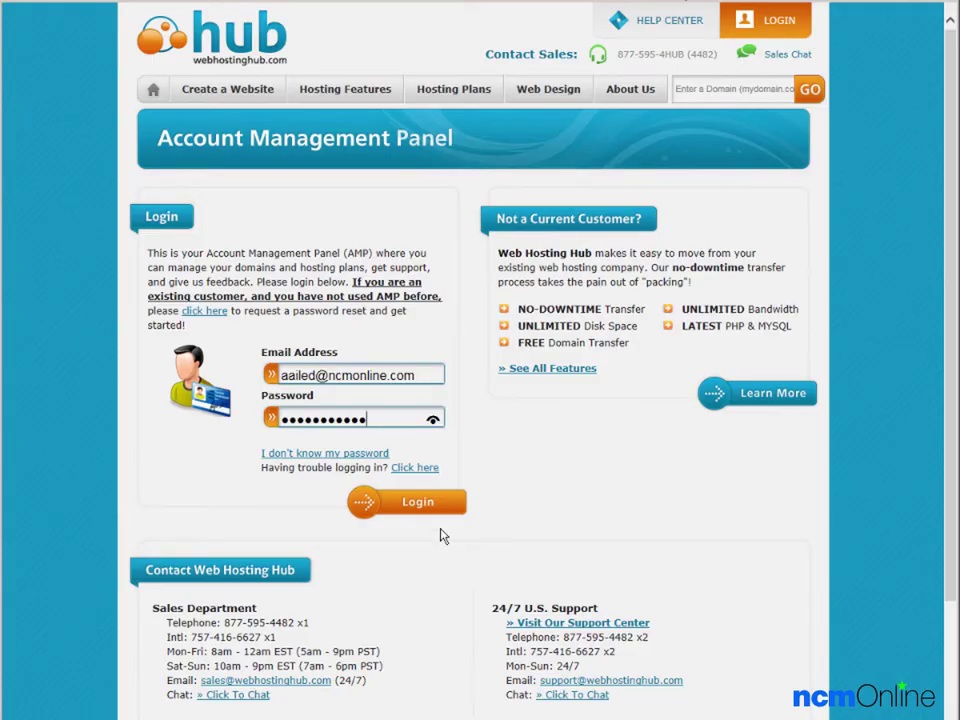
- Log in to cPanel and scroll down to the Software/Services section
click(439, 511)
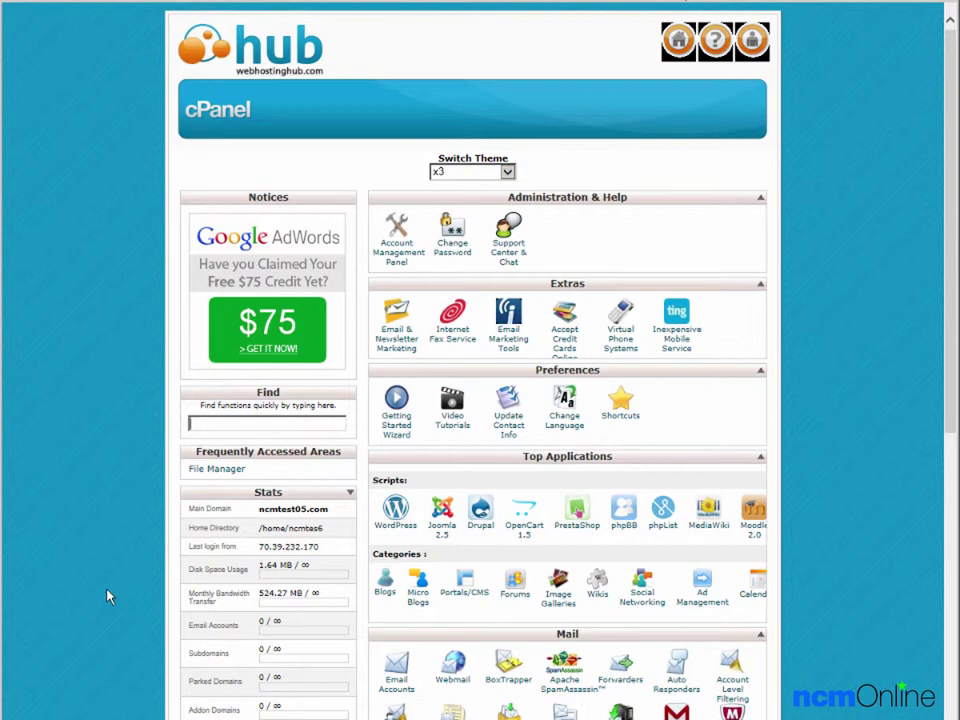
drag(953, 425, 953, 719)
scroll(567, 360, down, 2)
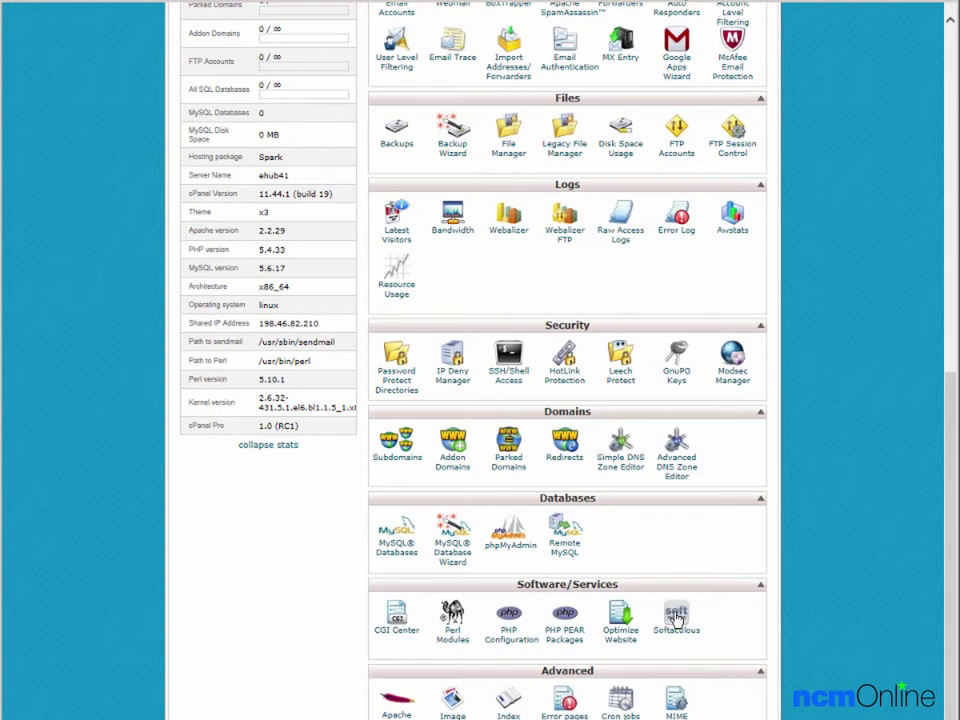
- Launch Softaculous and begin a WordPress install from the Top Scripts tile
click(677, 617)
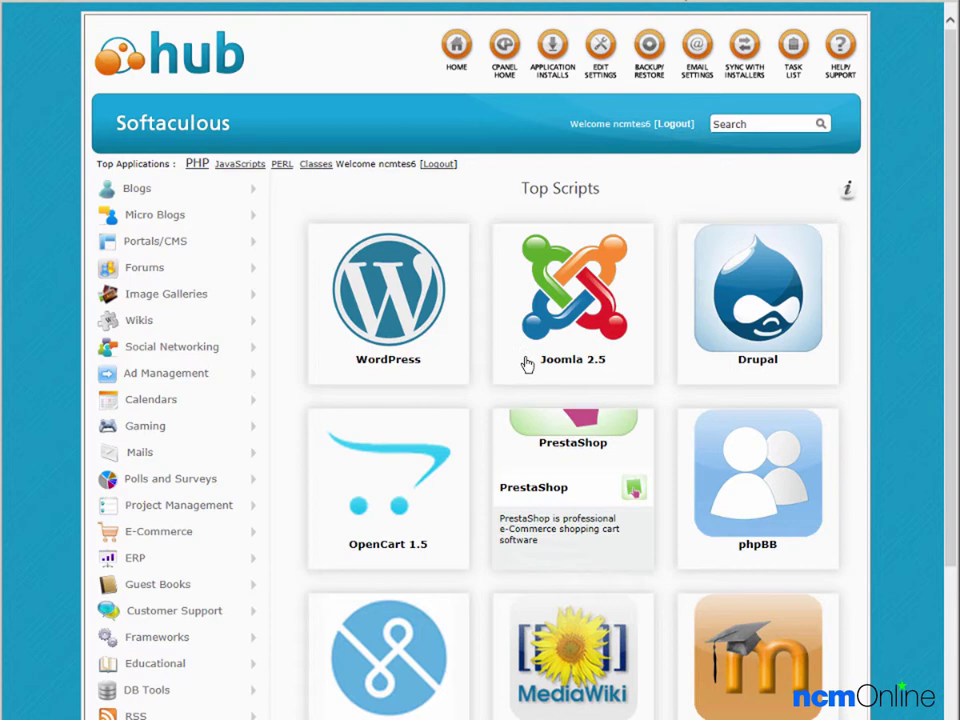
mouse_move(414, 315)
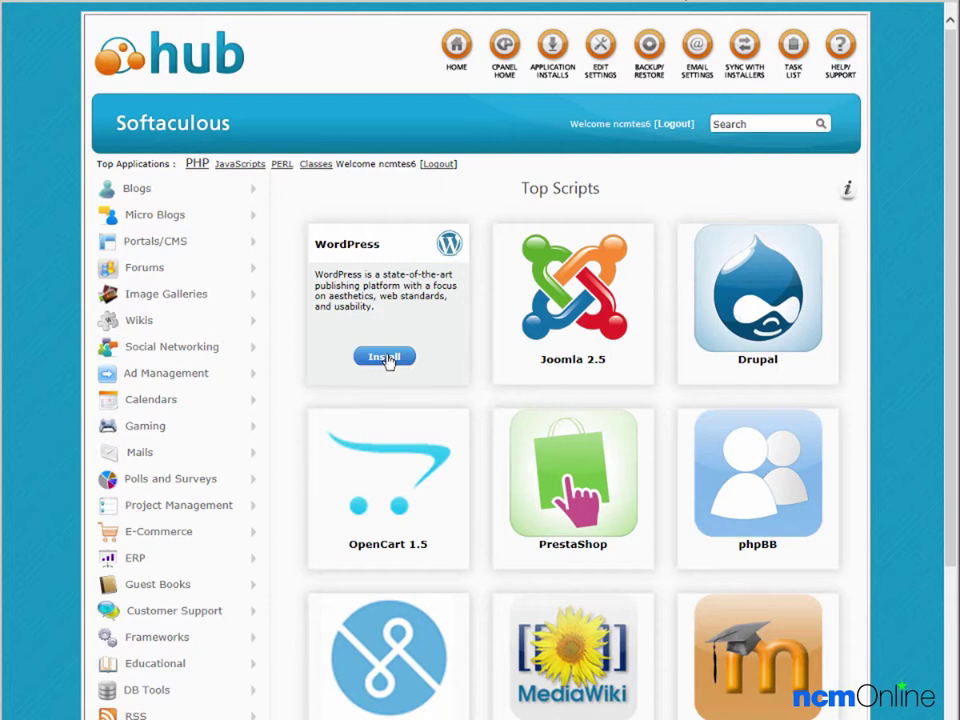
click(385, 358)
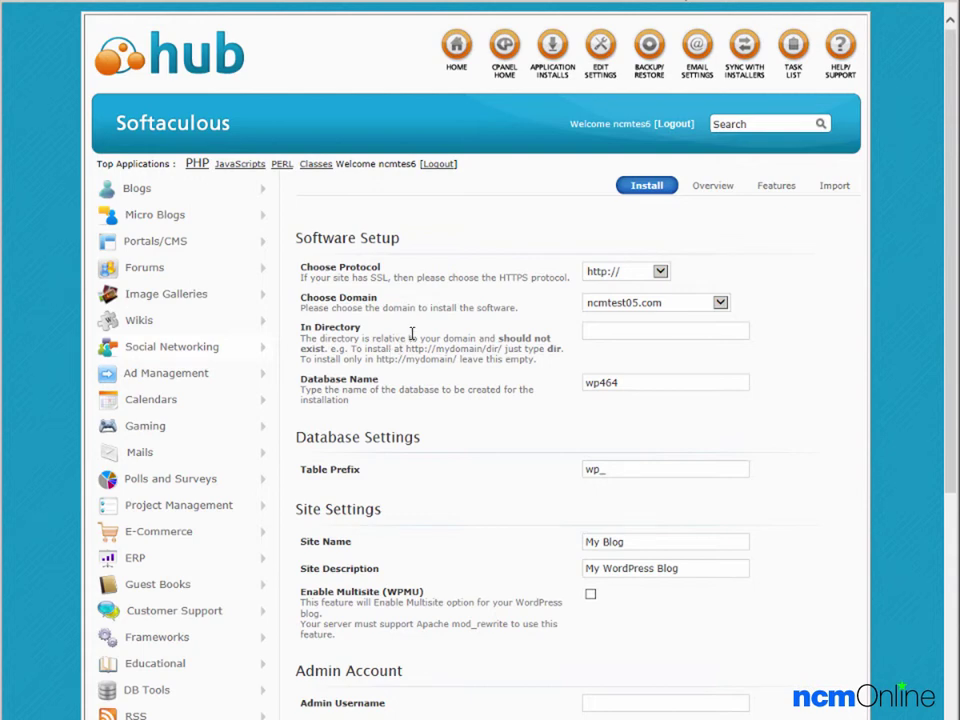
click(661, 272)
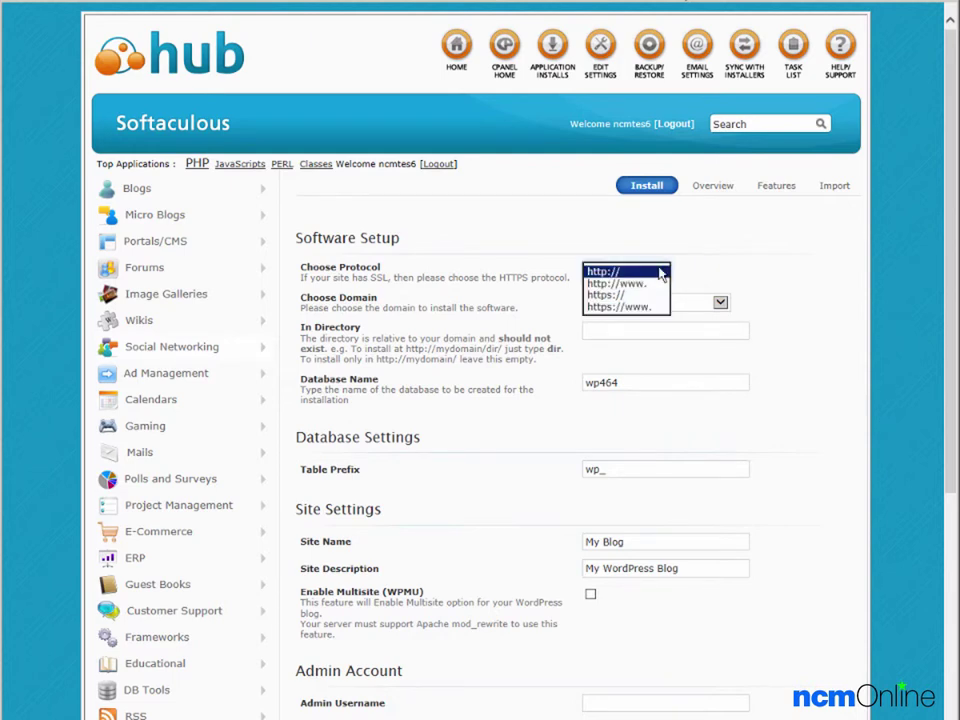
click(626, 285)
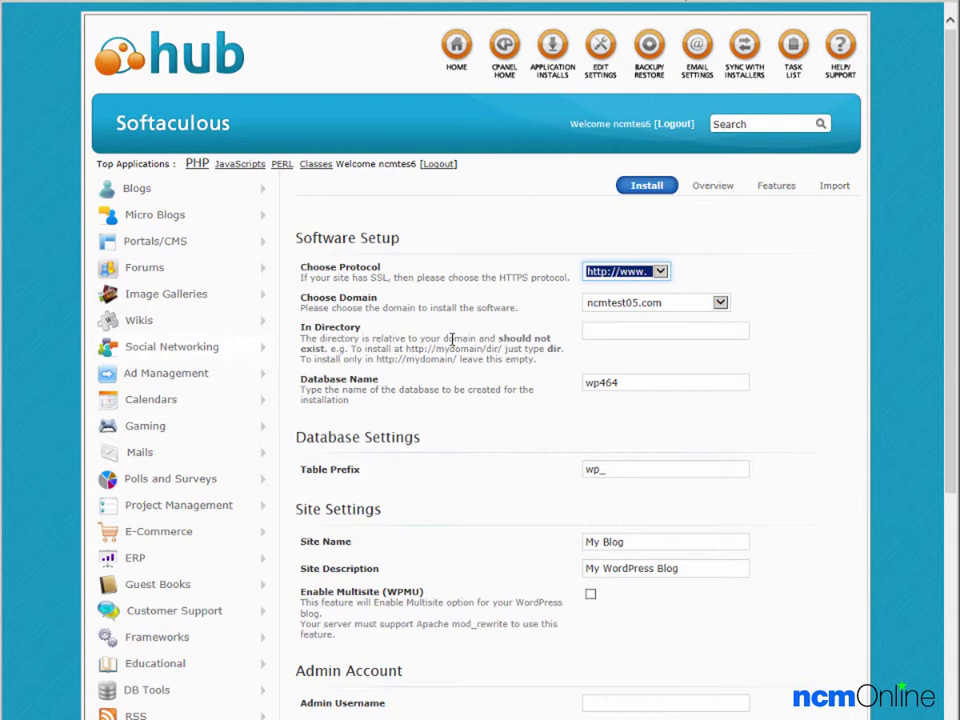
click(621, 331)
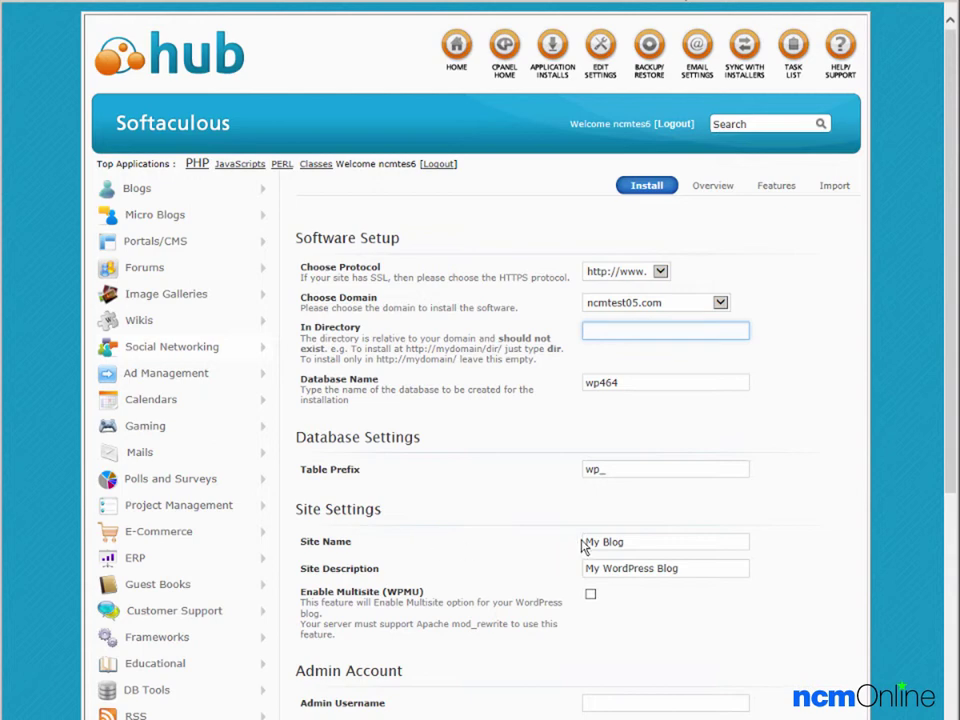
- Replace the site name with 'NCM Test Site' and describe it as 'Test site for Hub web hosting.'
click(657, 540)
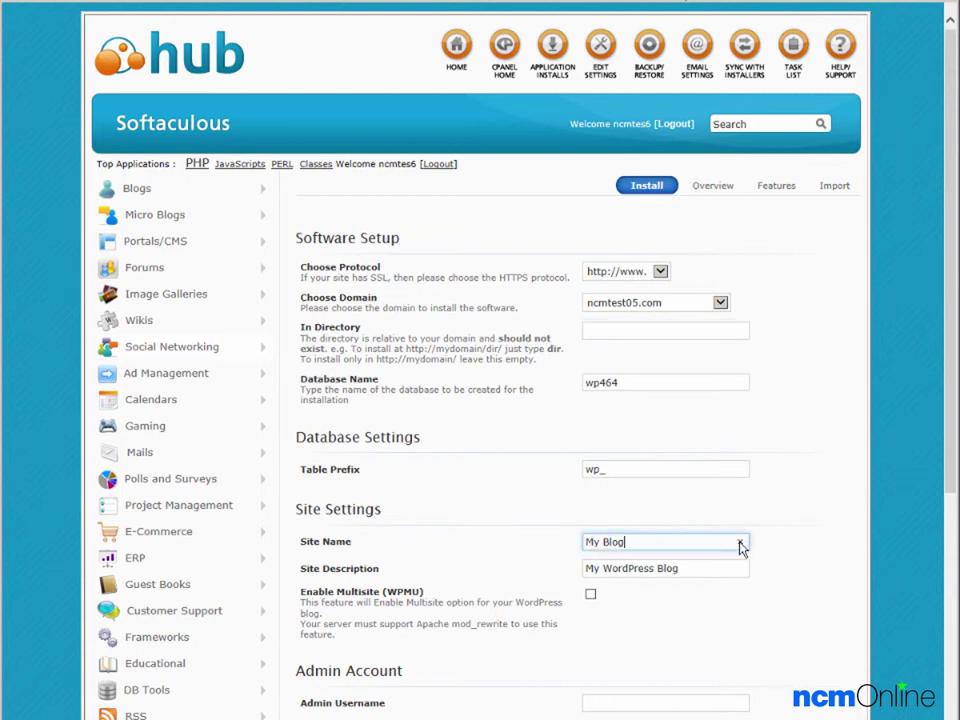
key(ctrl+a)
text(NCM Test Site)
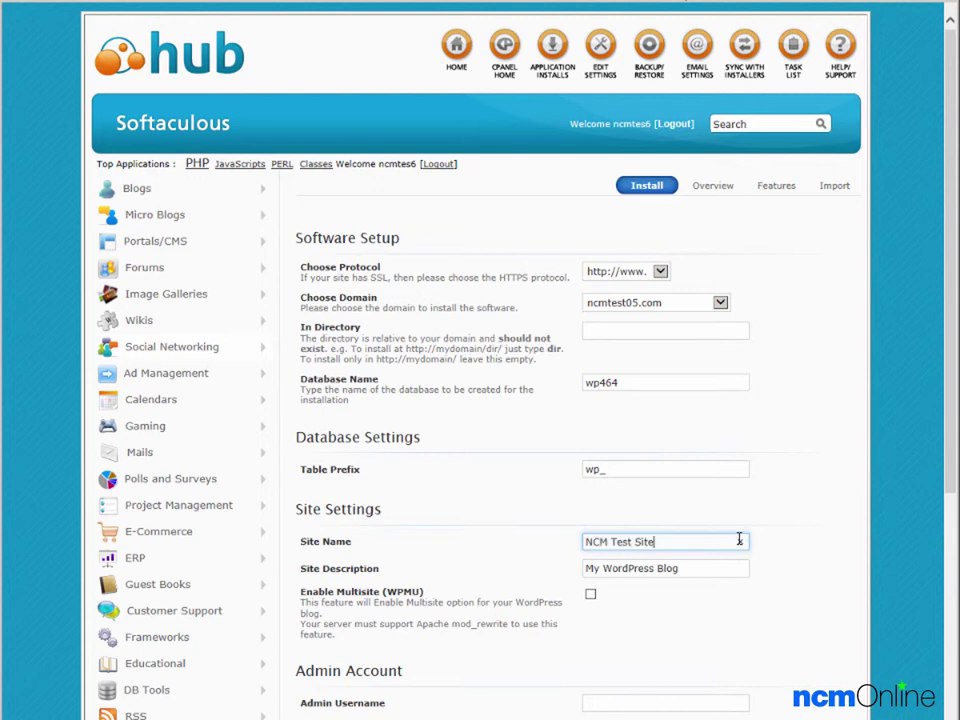
key(Tab)
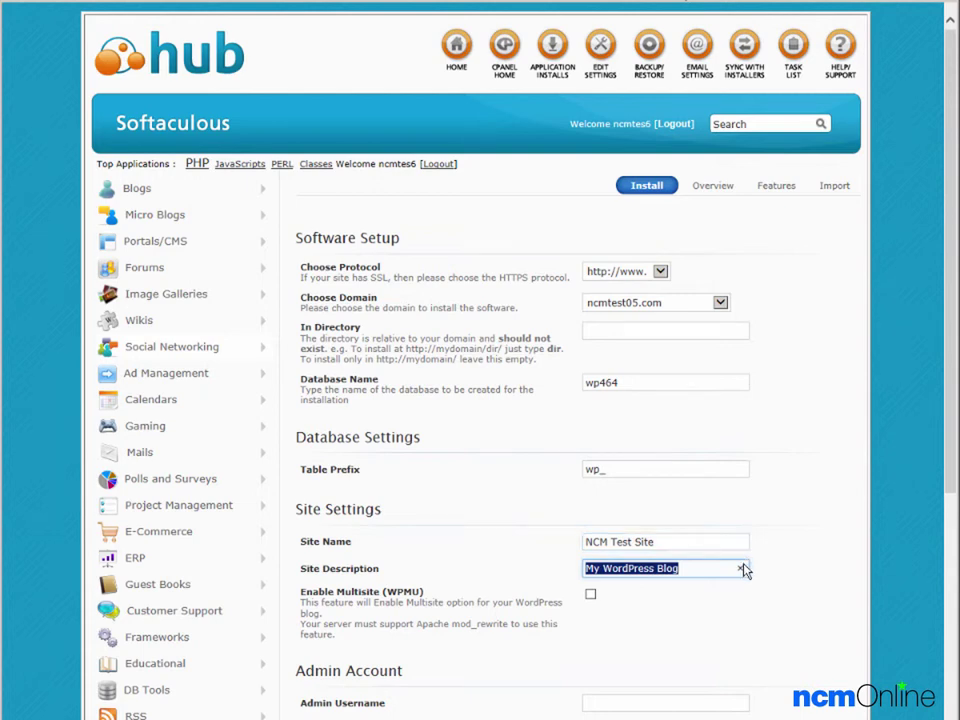
text(Test sit)
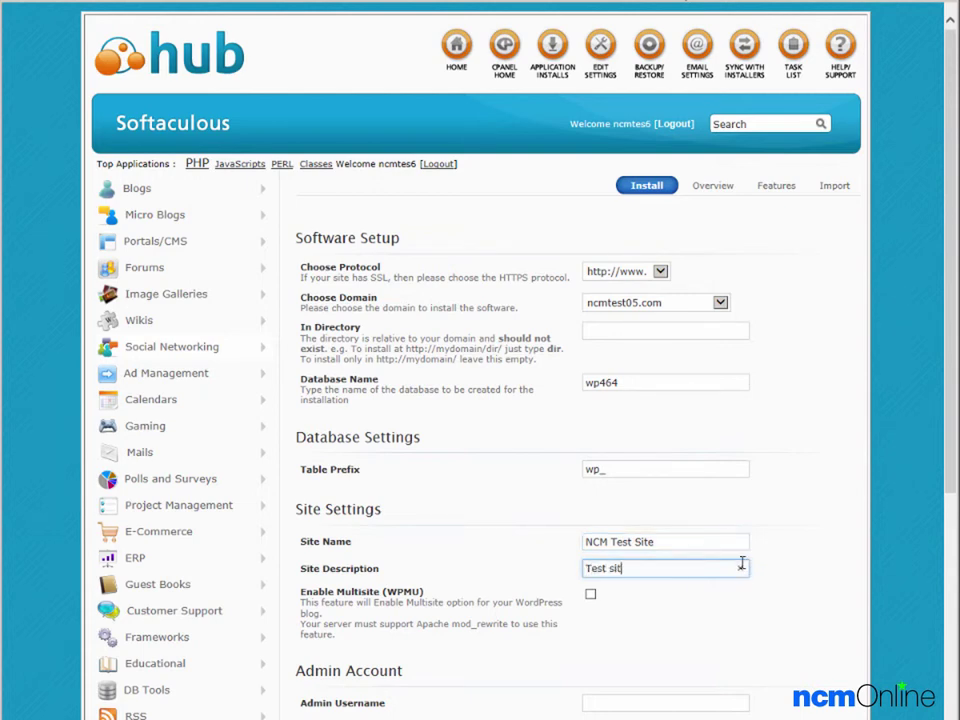
text(e for Hub web hosting.)
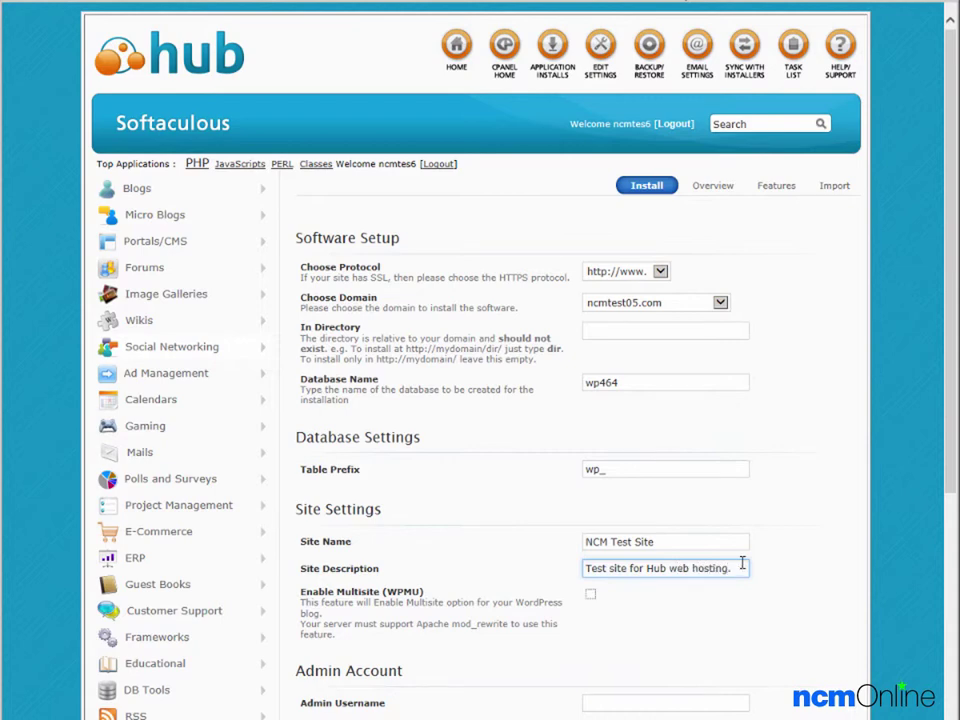
click(568, 611)
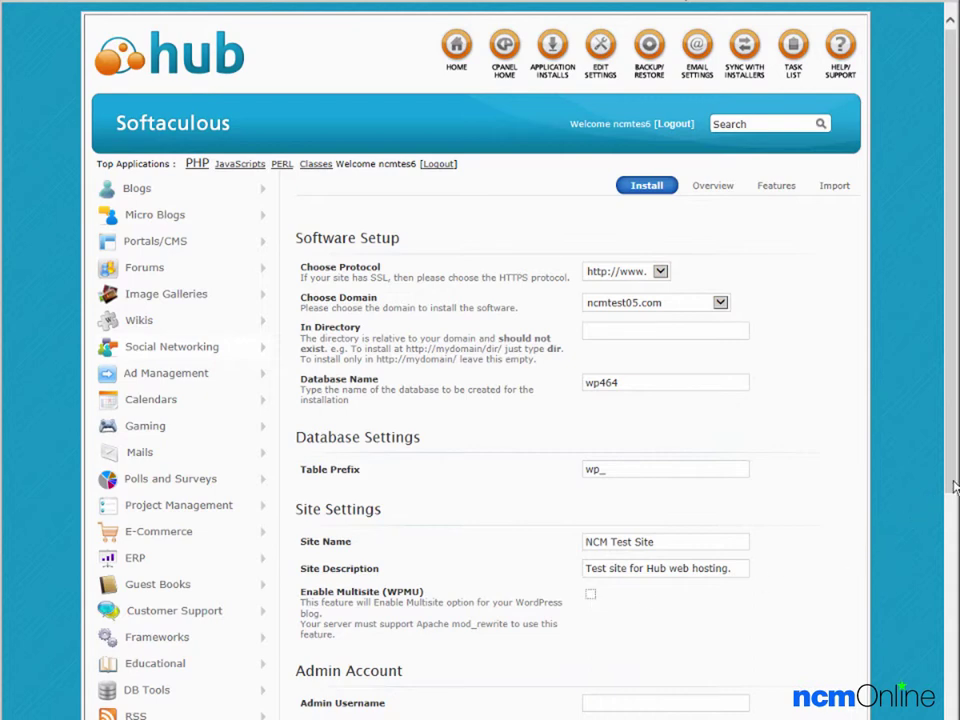
- Enter the owner's e-mail address as the Admin Username
drag(955, 487, 945, 625)
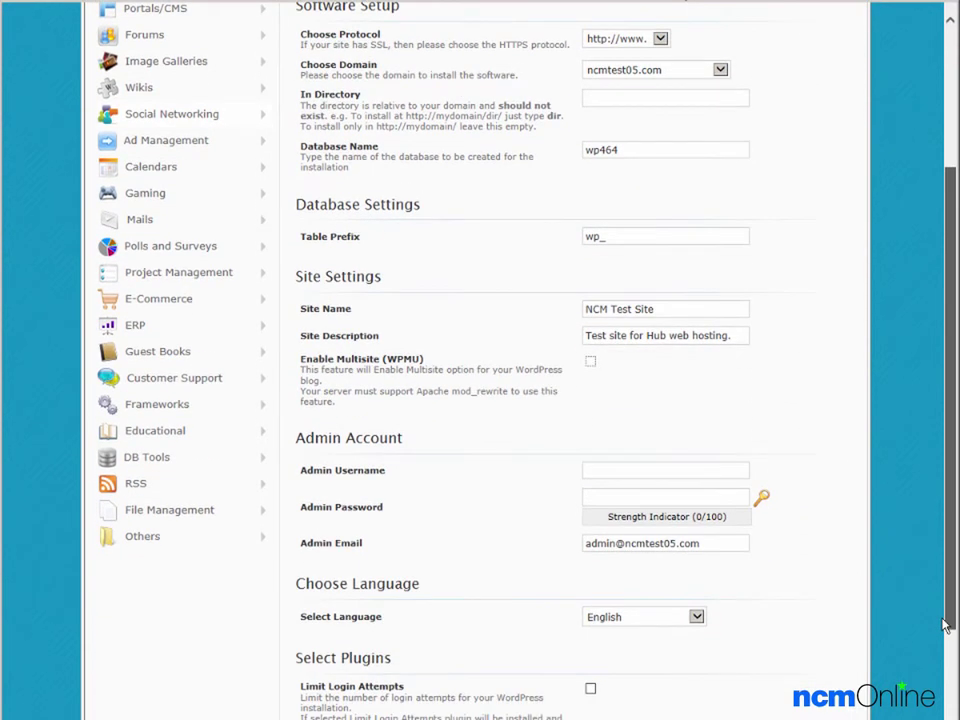
key(Tab)
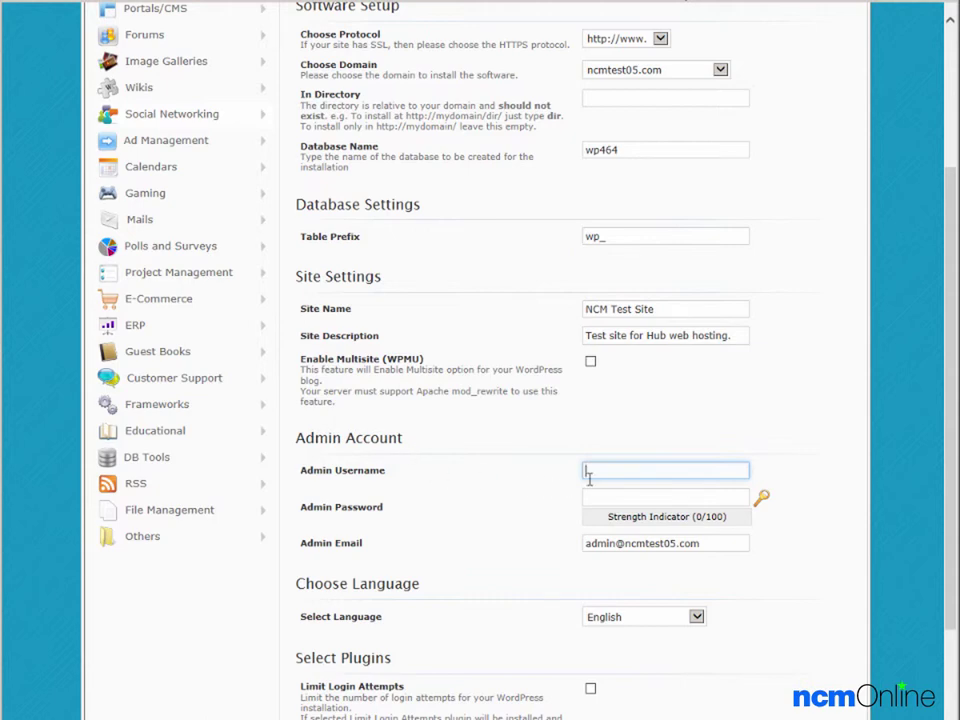
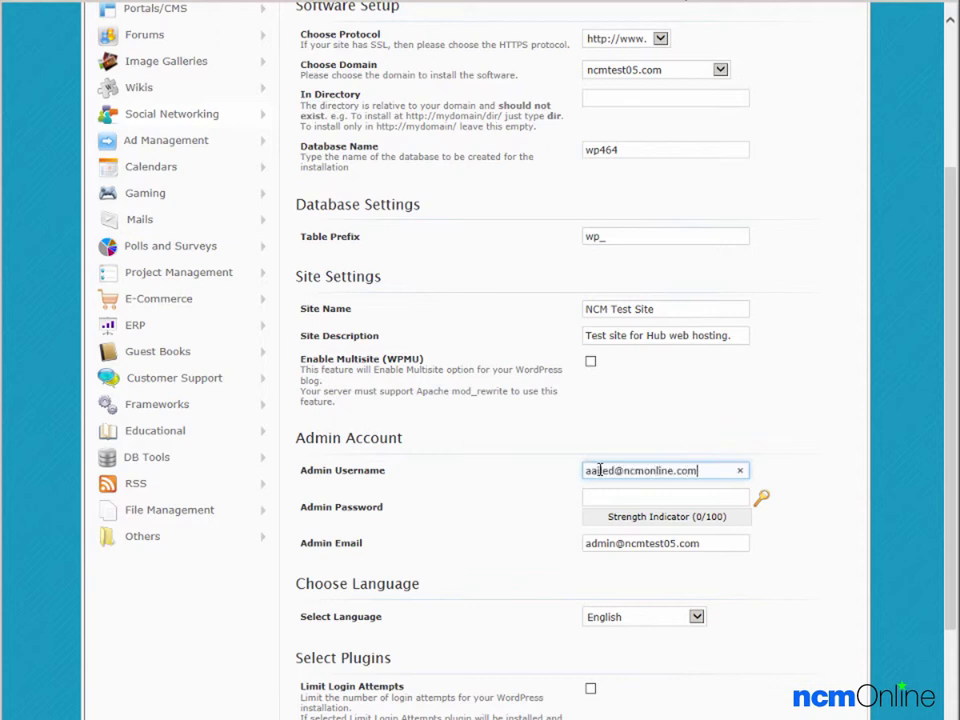
key(Tab)
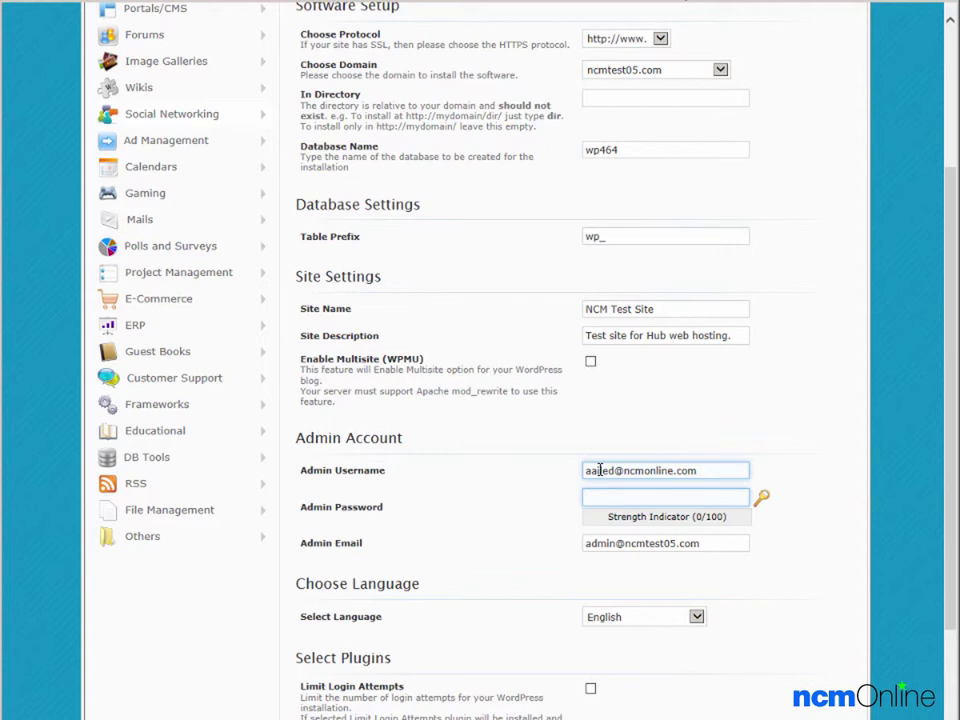
- Paste a strong admin password and set Admin Email to the owner's address, keeping English
key(ctrl+v)
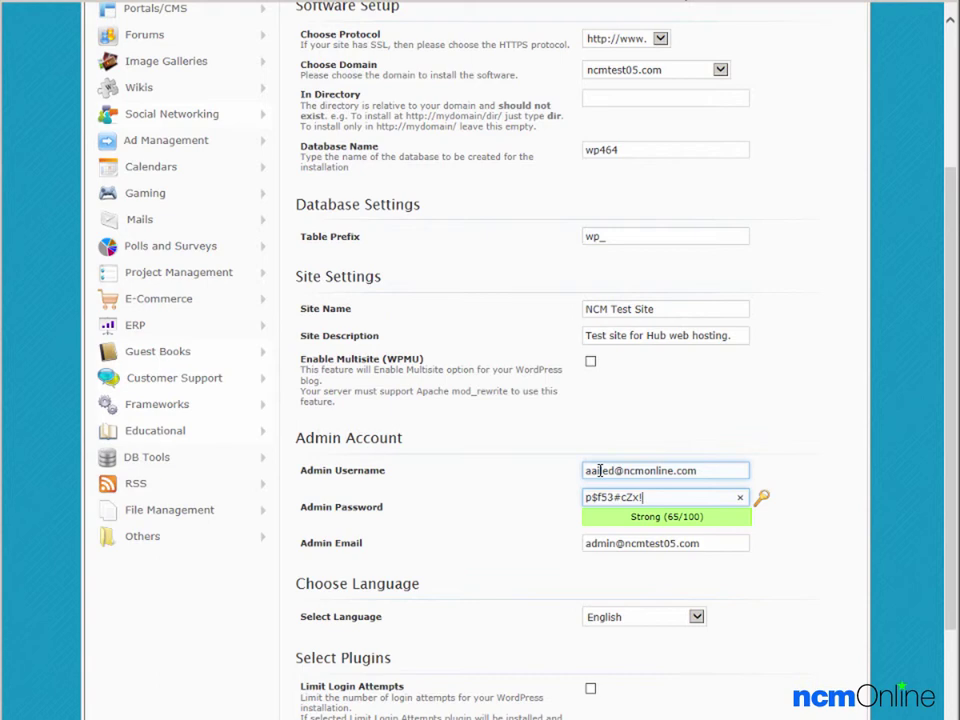
key(Tab)
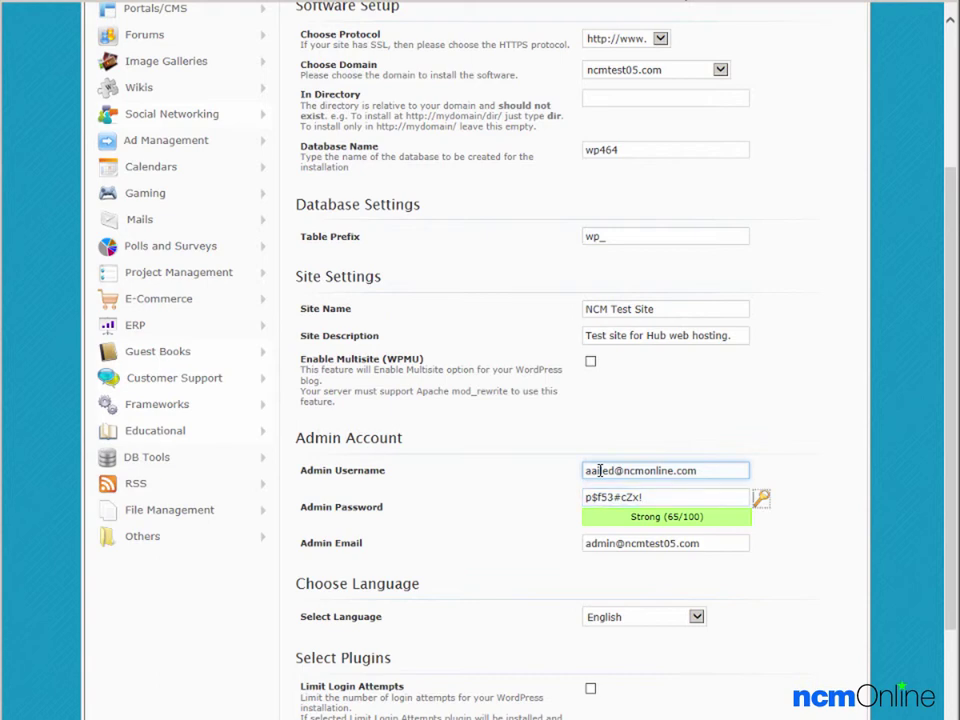
key(Tab)
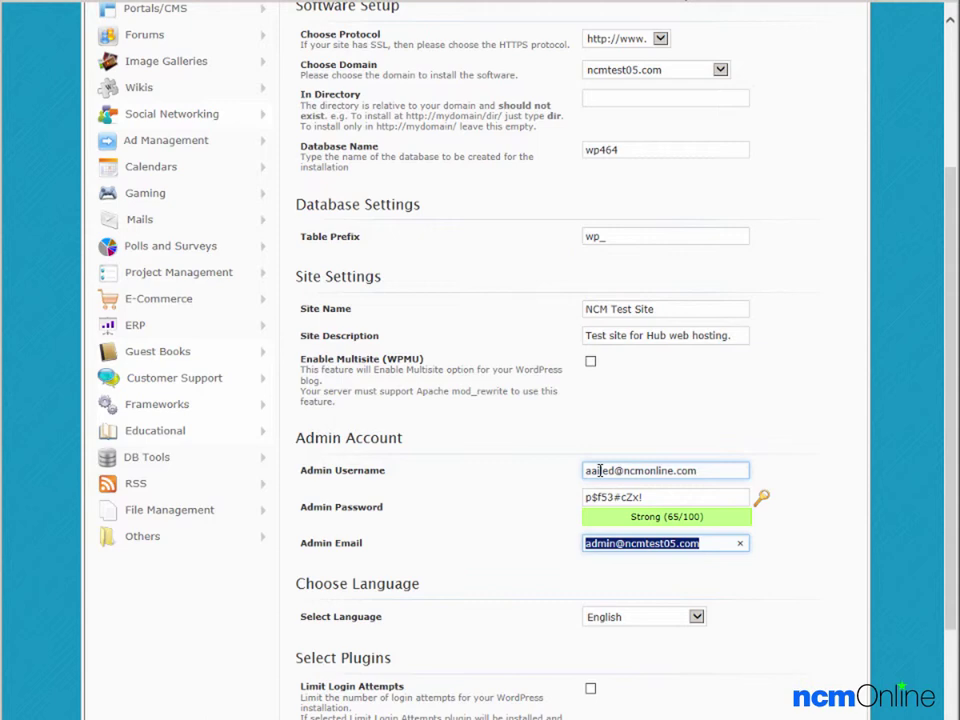
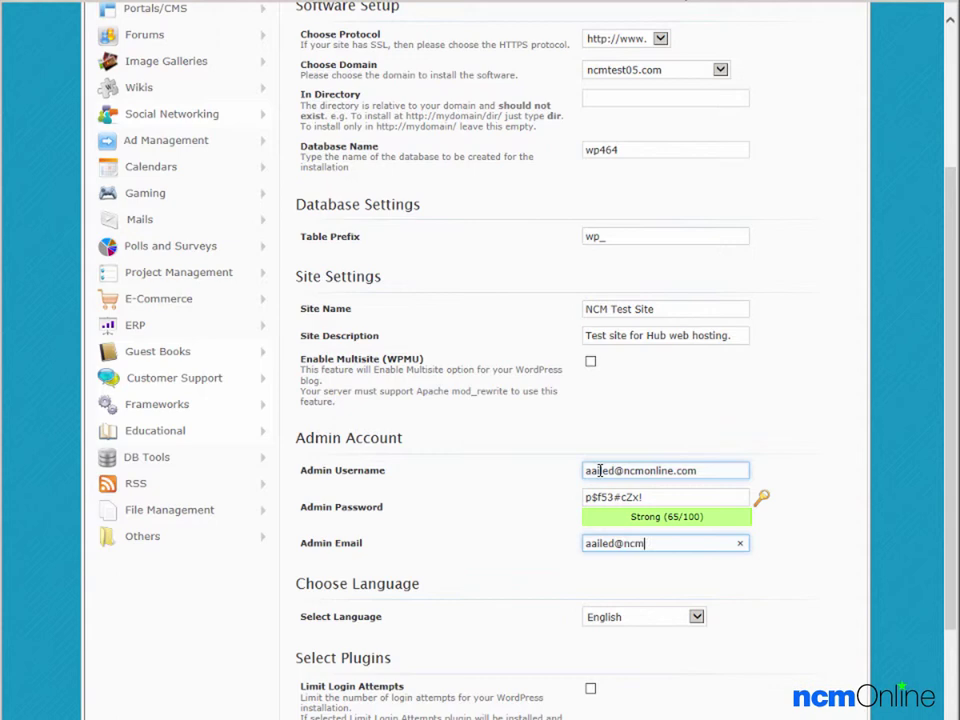
key(Tab)
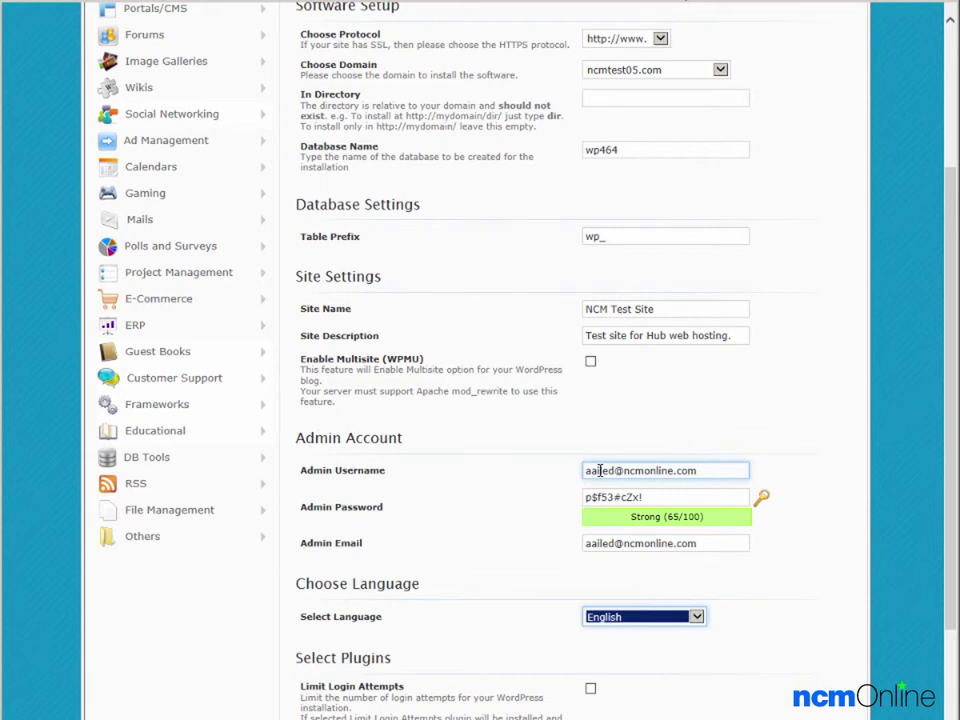
click(600, 470)
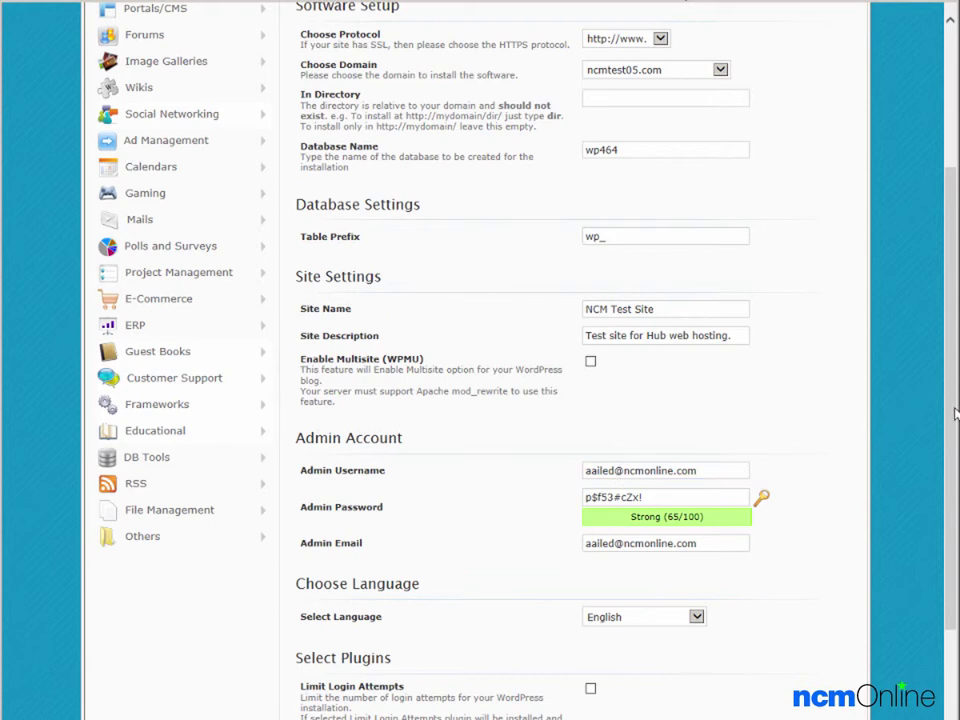
- Enable Limit Login Attempts and Auto Upgrade in Advanced Options, then run the WordPress install
scroll(955, 413, down, 4)
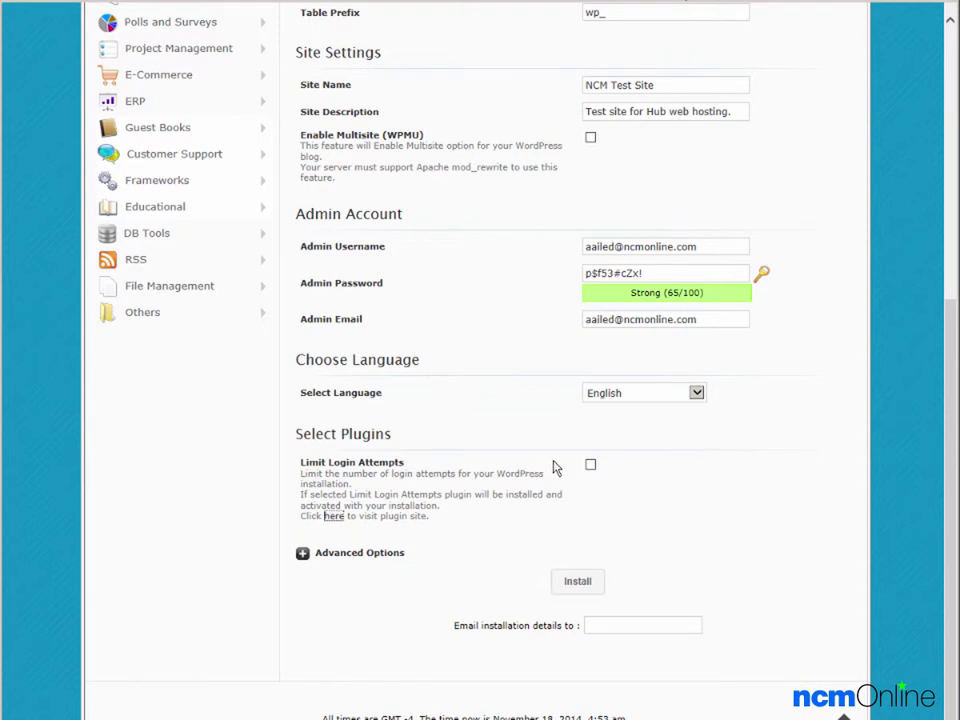
click(590, 466)
click(302, 554)
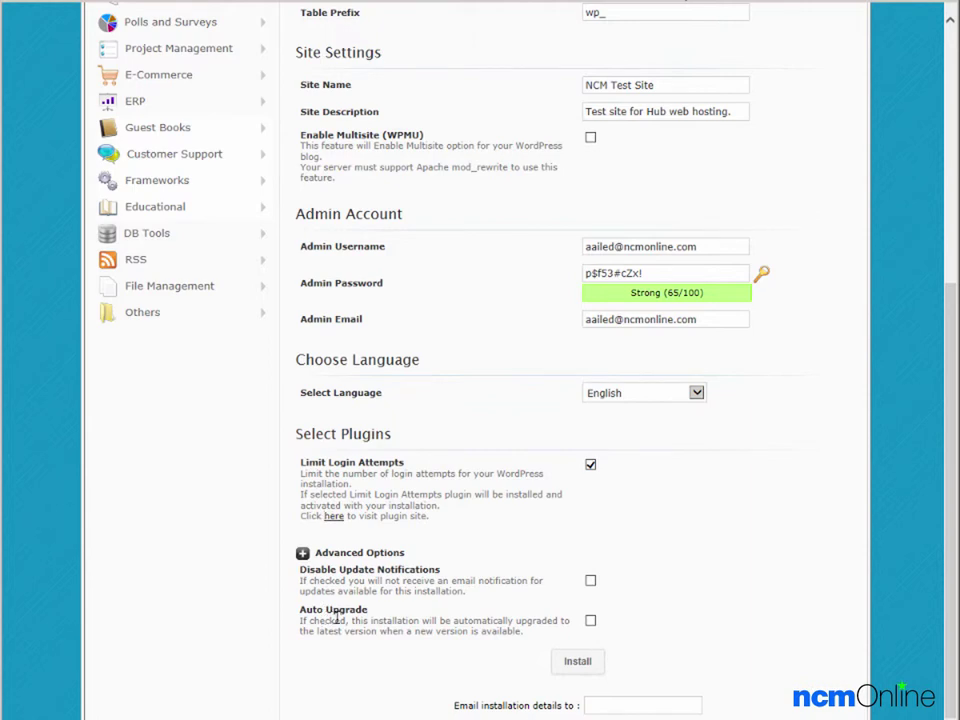
click(591, 621)
click(637, 703)
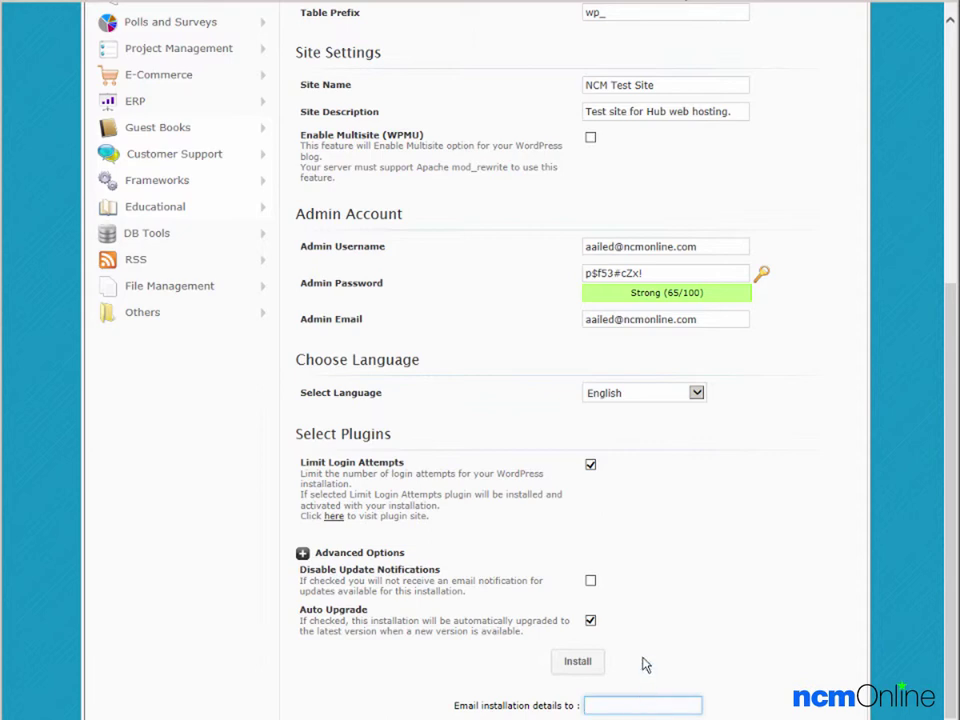
click(578, 662)
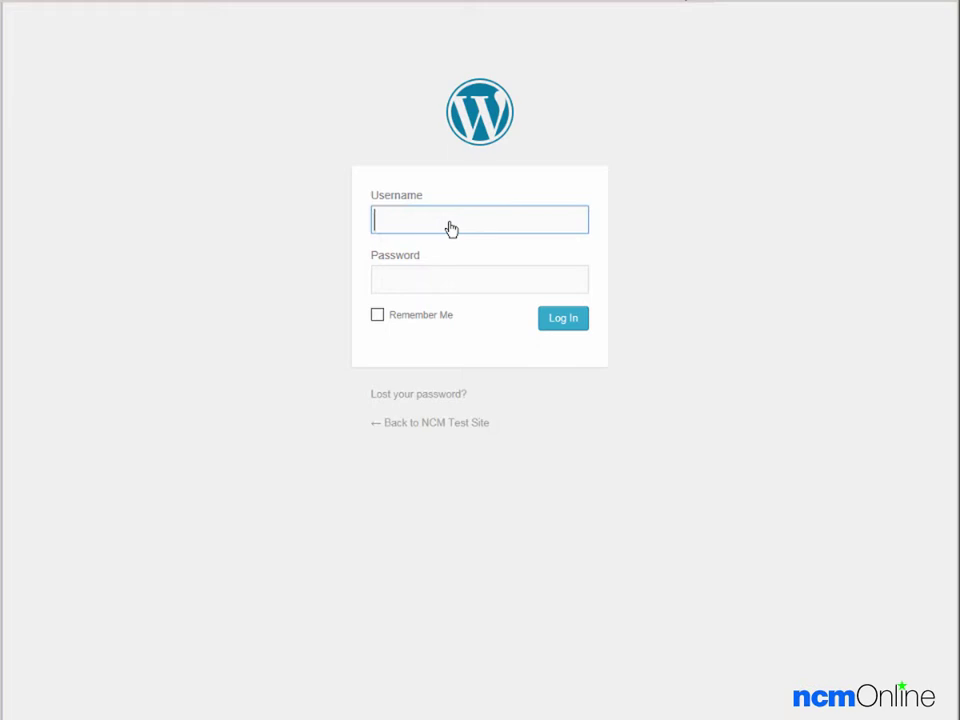
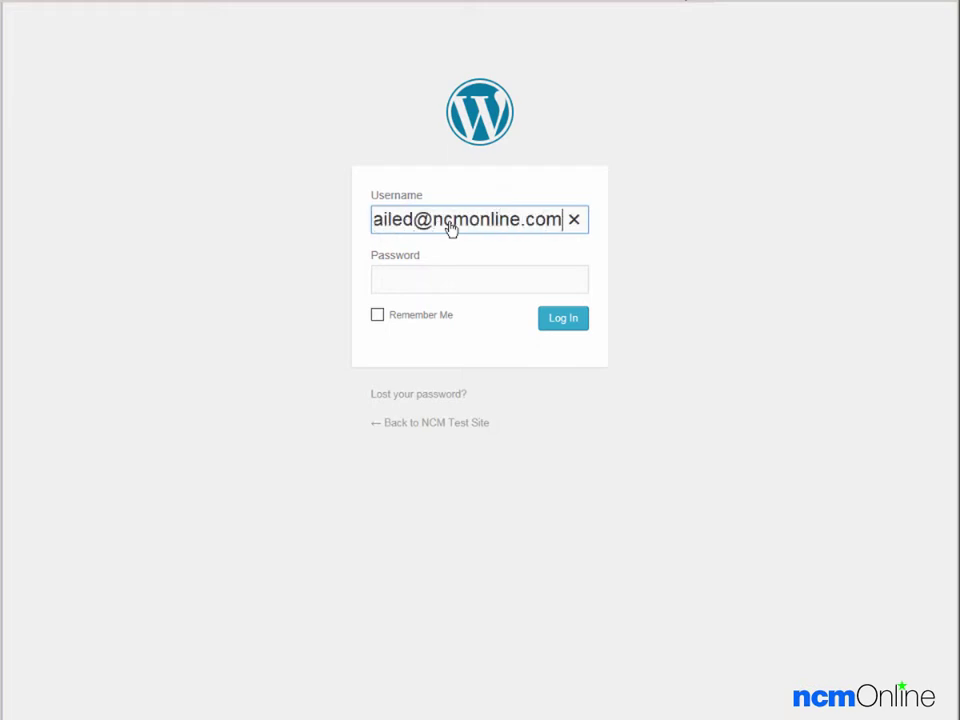
- Log in to wp-admin with the admin e-mail username and the pasted password
key(Tab)
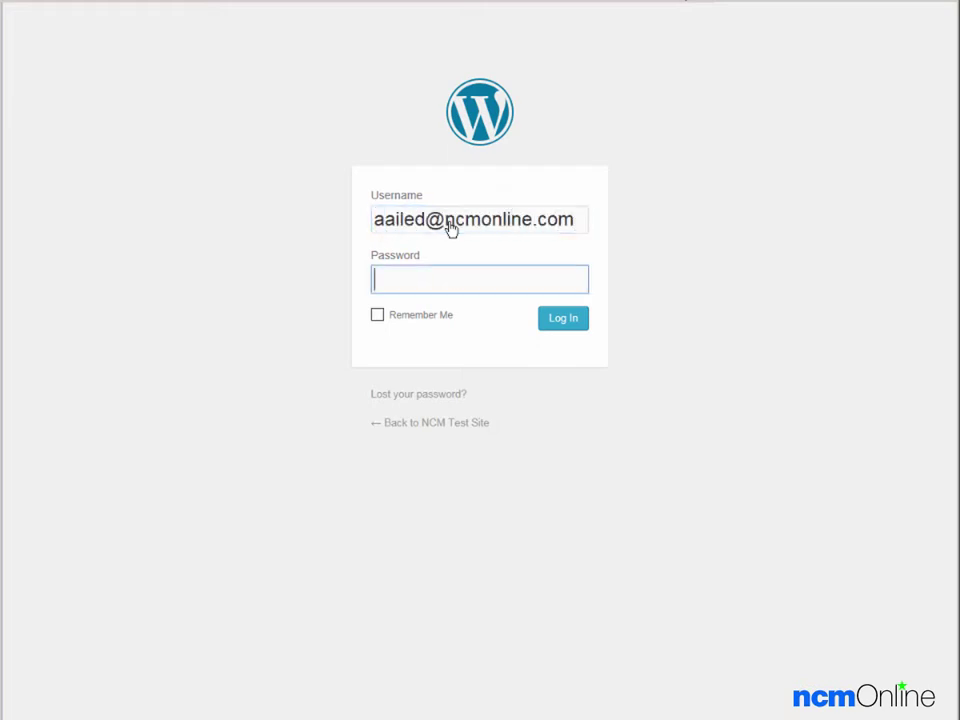
key(ctrl+v)
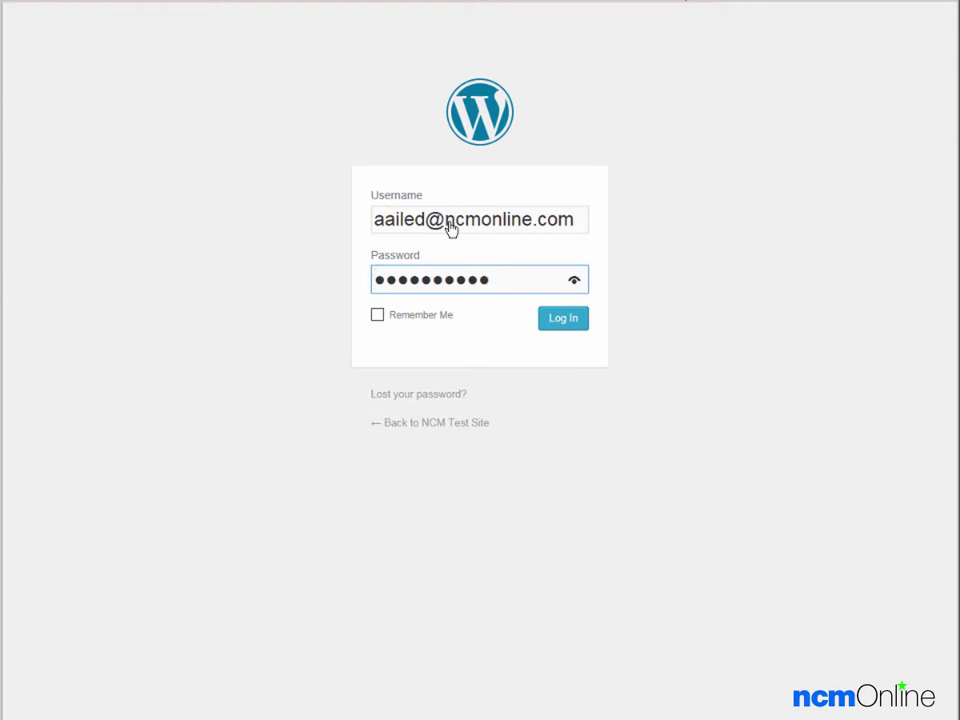
click(555, 327)
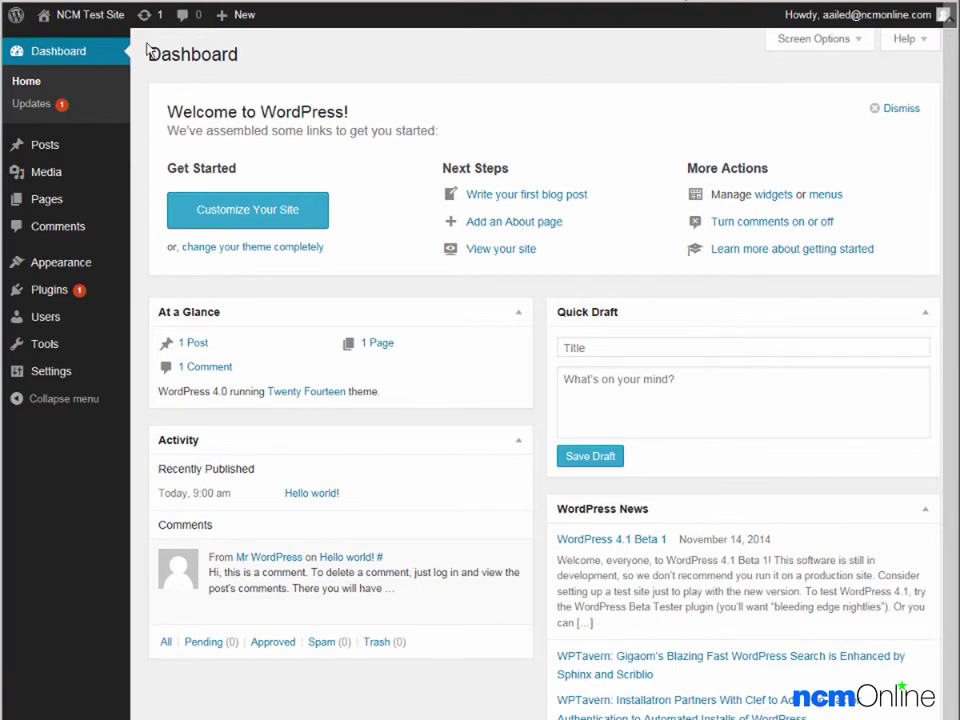
- Create a new post from the + New admin-bar menu and place the cursor in its body
mouse_move(228, 18)
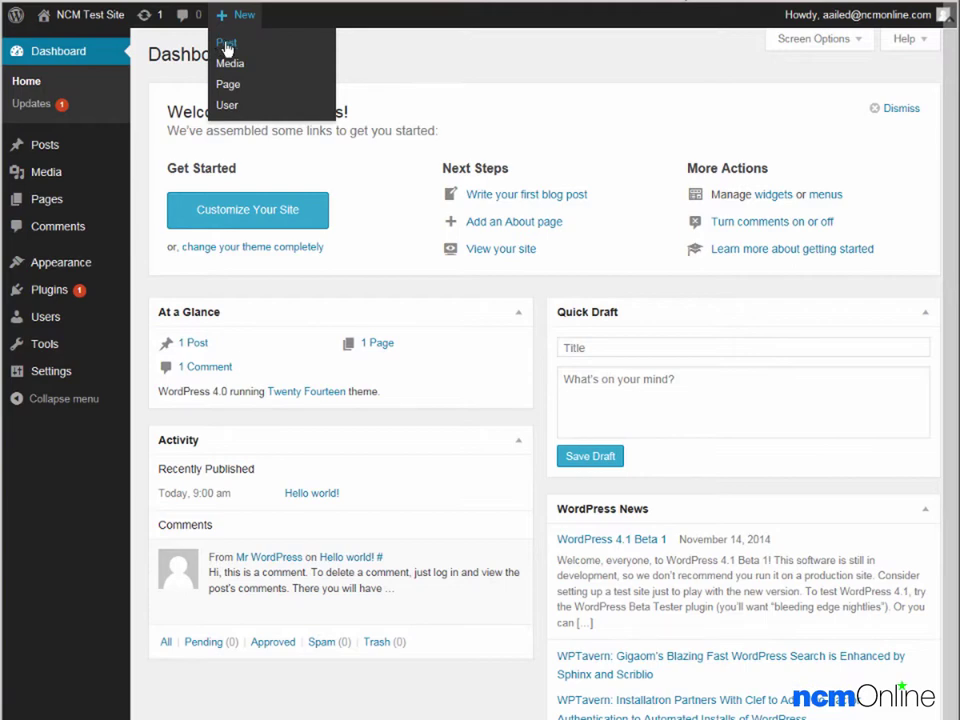
click(227, 45)
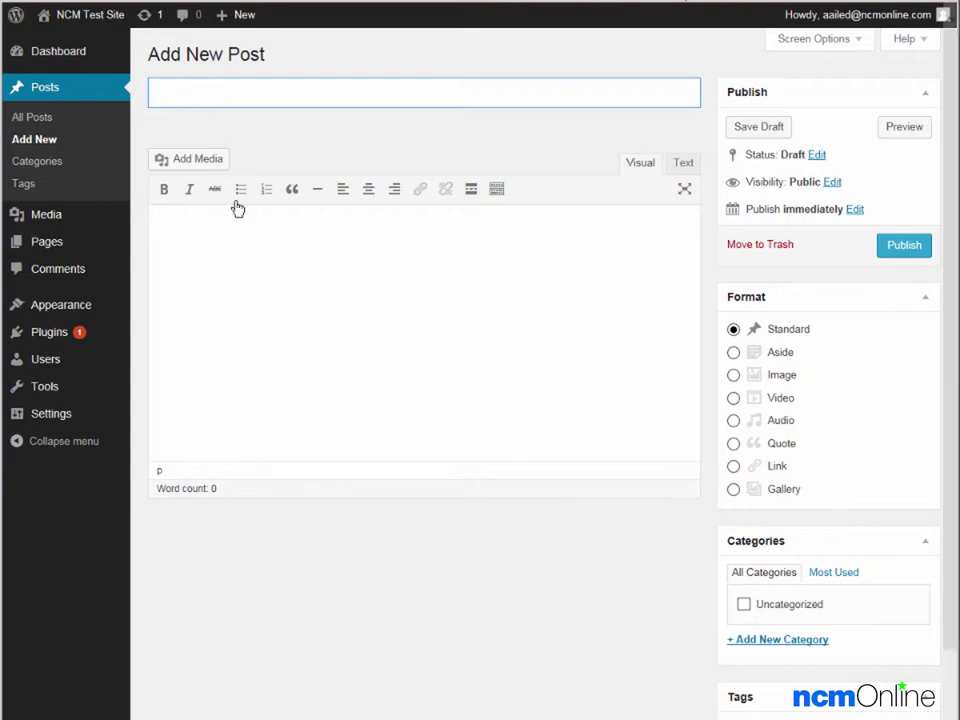
click(236, 241)
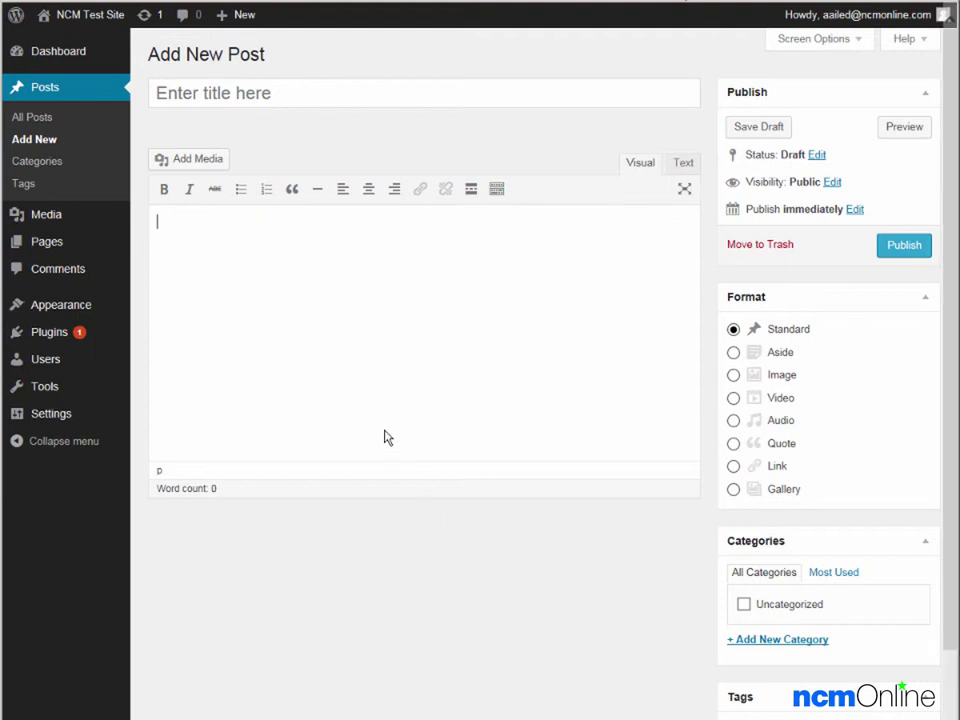
mouse_move(77, 17)
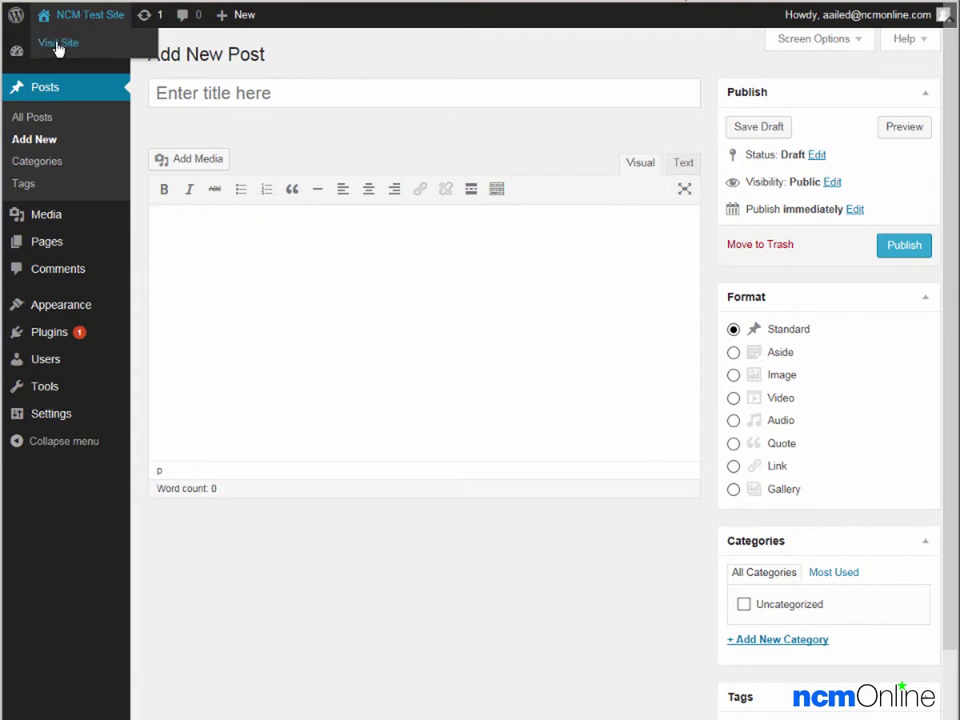
- Visit the live site front page showing the 'Hello World!' post
click(57, 44)
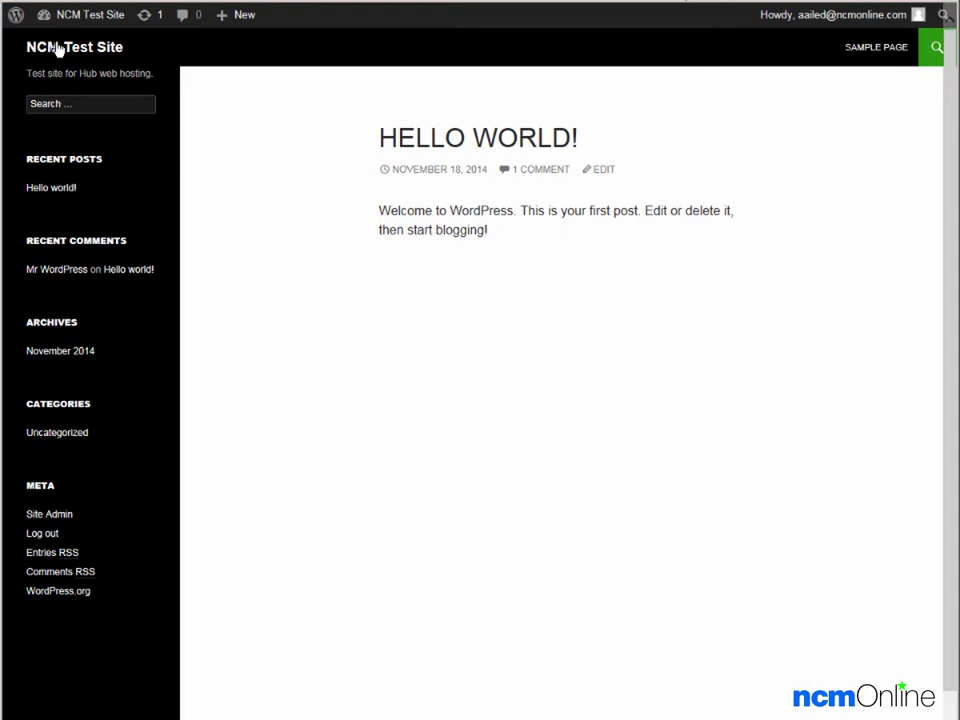